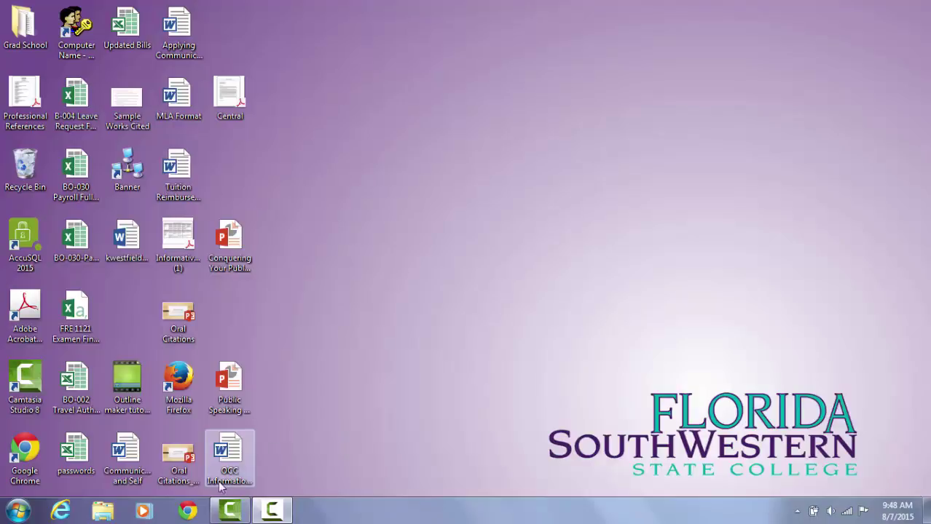
In Chrome, go to the fsw.edu Portal sign-in page and enter the school username and password.
click(188, 512)
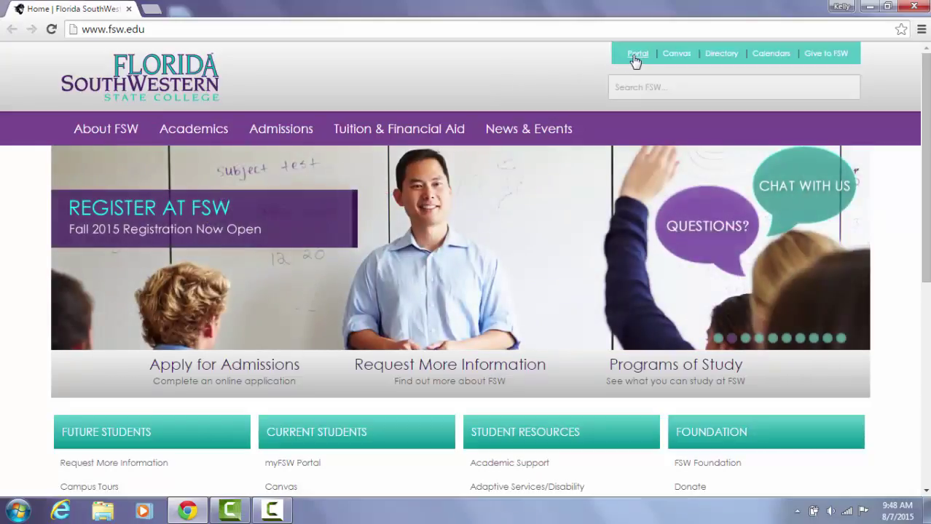
click(638, 55)
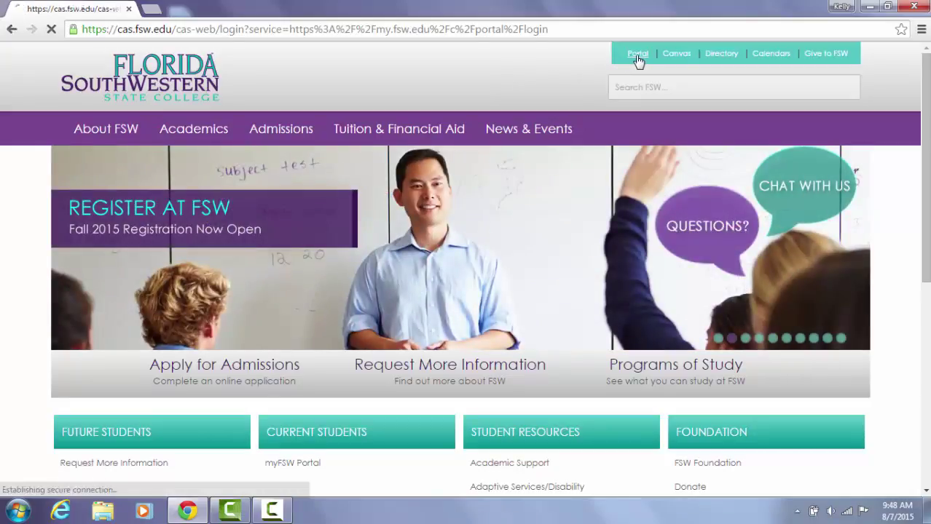
click(409, 271)
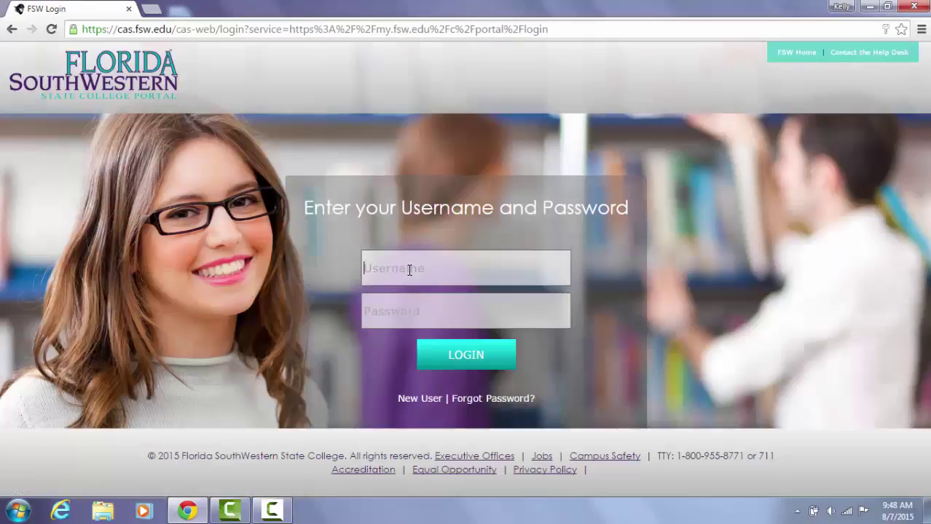
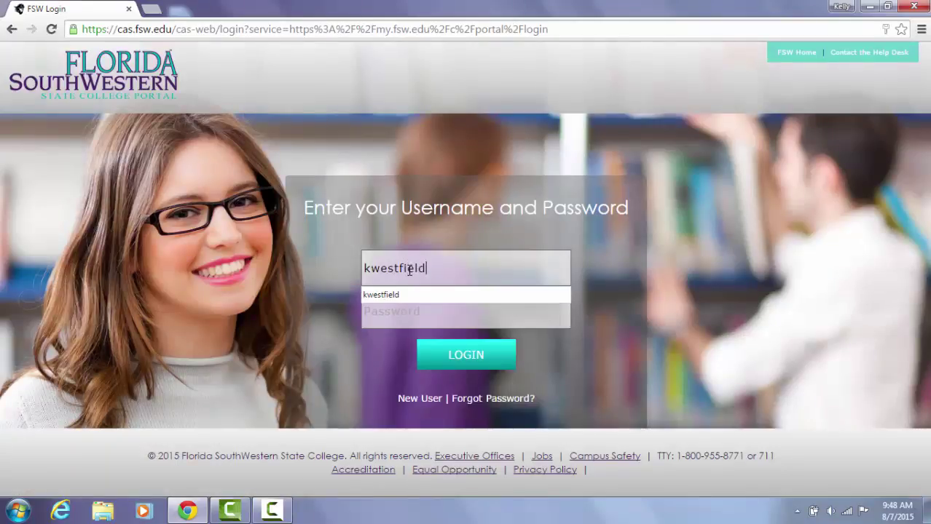
key(Tab)
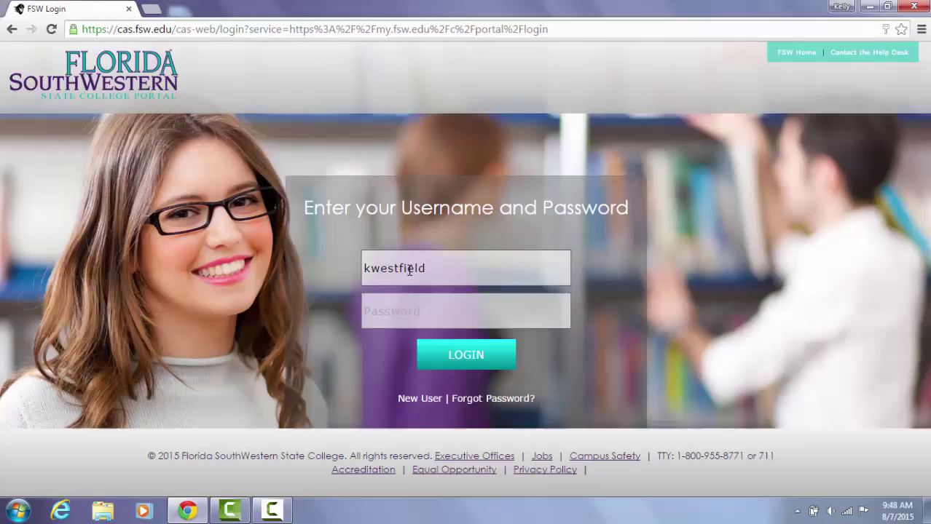
text(********)
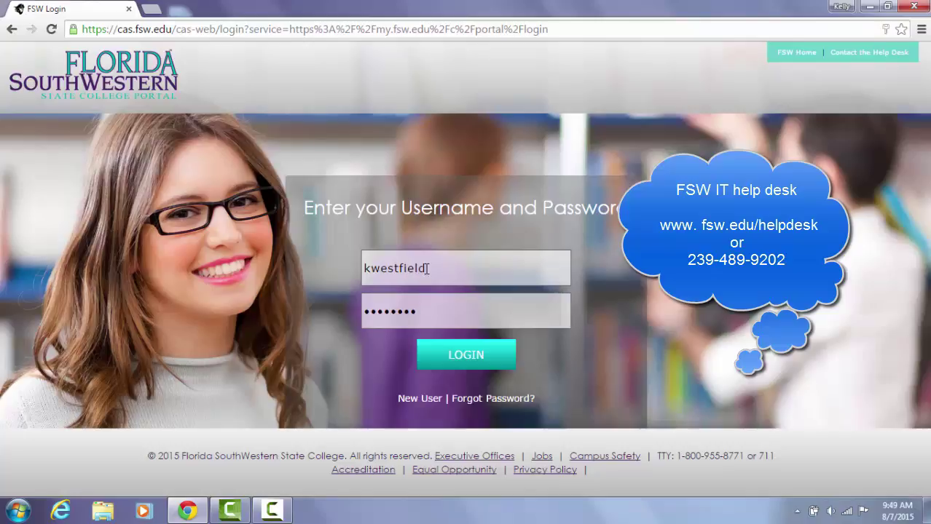
Log in to the FSW Portal and open Office 365 in a new tab.
click(459, 356)
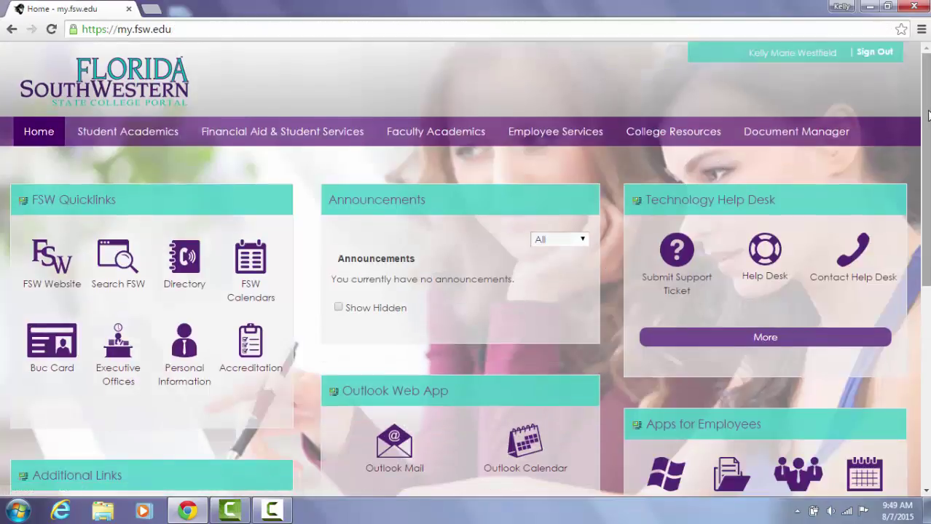
drag(927, 135, 928, 288)
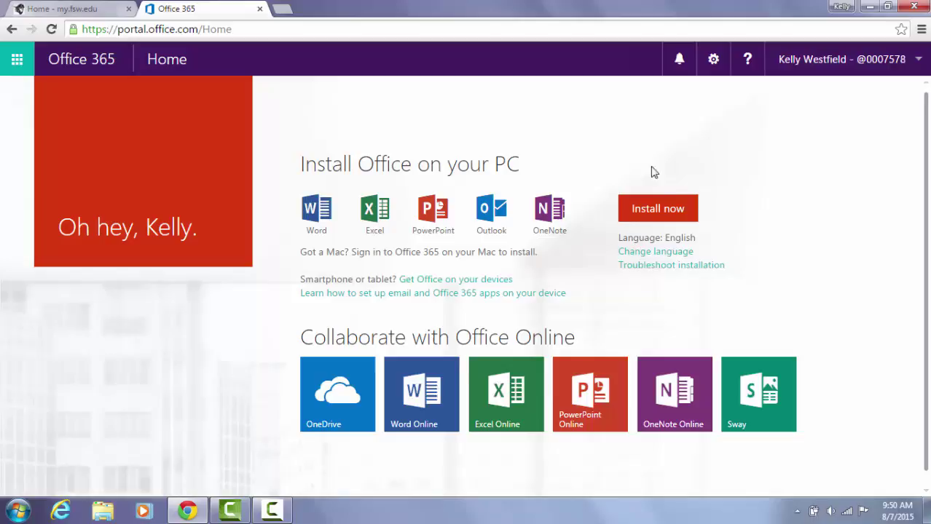
Download the Office 365 Setup.X86 installer and launch it from the downloads bar.
click(652, 210)
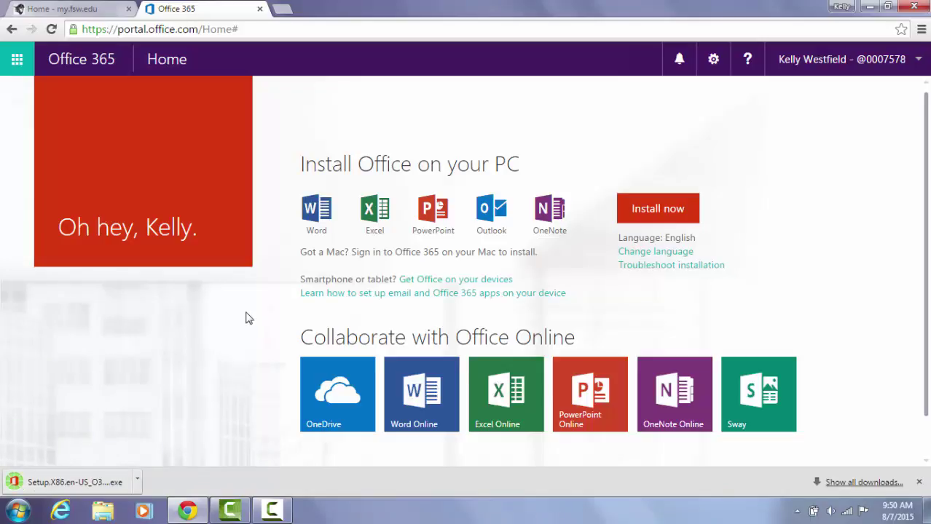
click(82, 483)
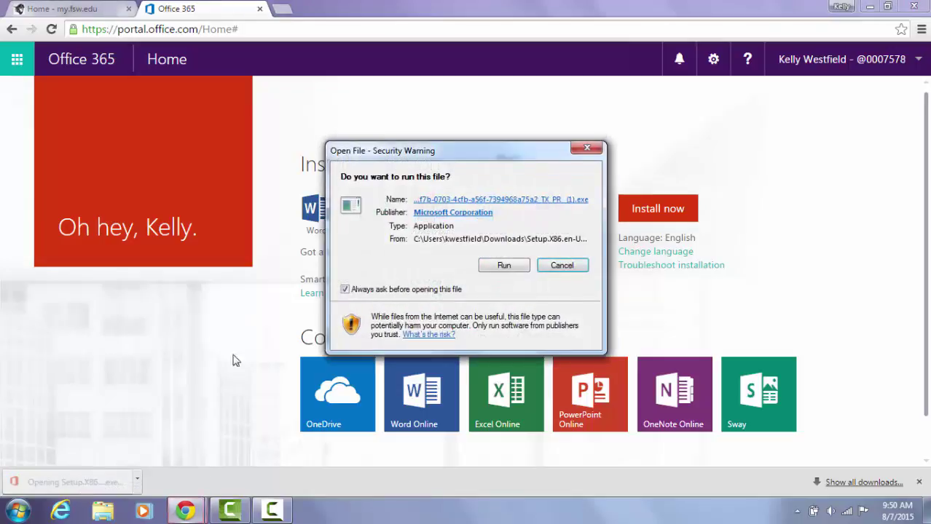
Allow the Office setup file to run so the installer starts.
click(501, 266)
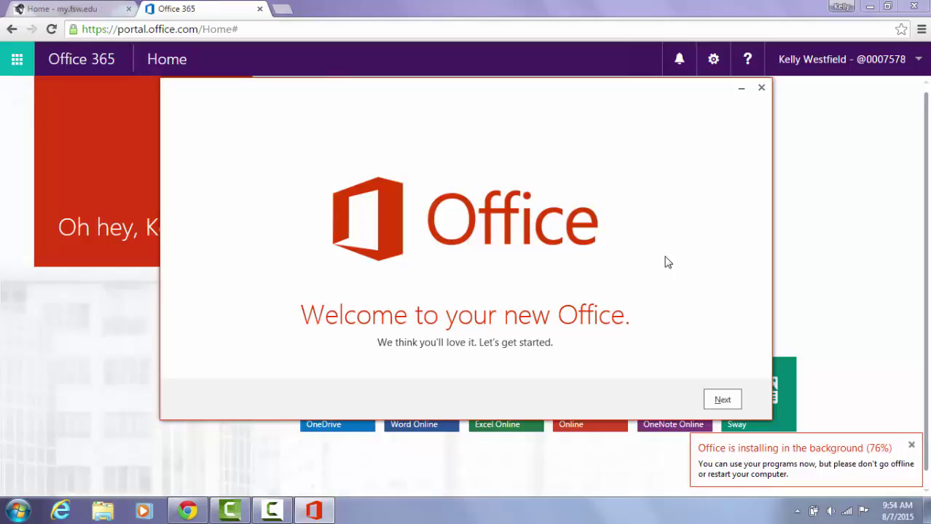
Advance past the Office welcome screen and introduction video to the background page.
click(722, 401)
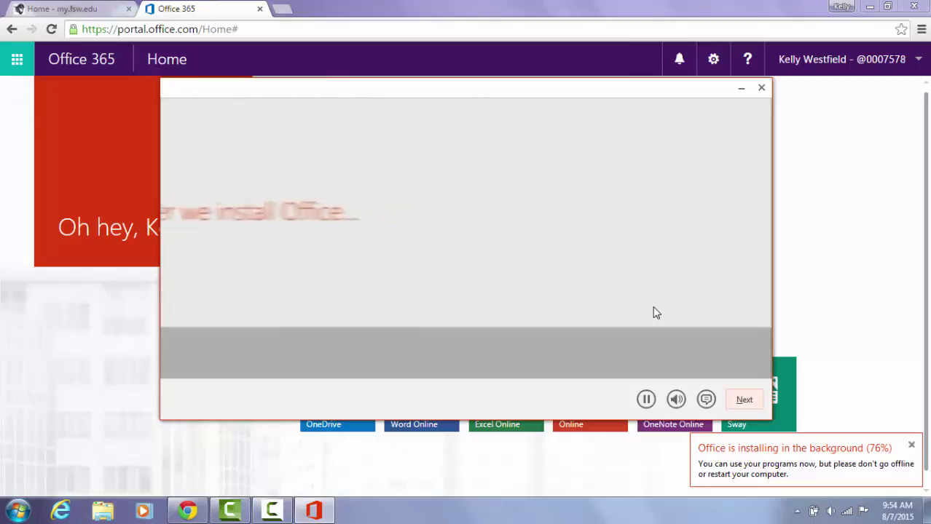
click(738, 404)
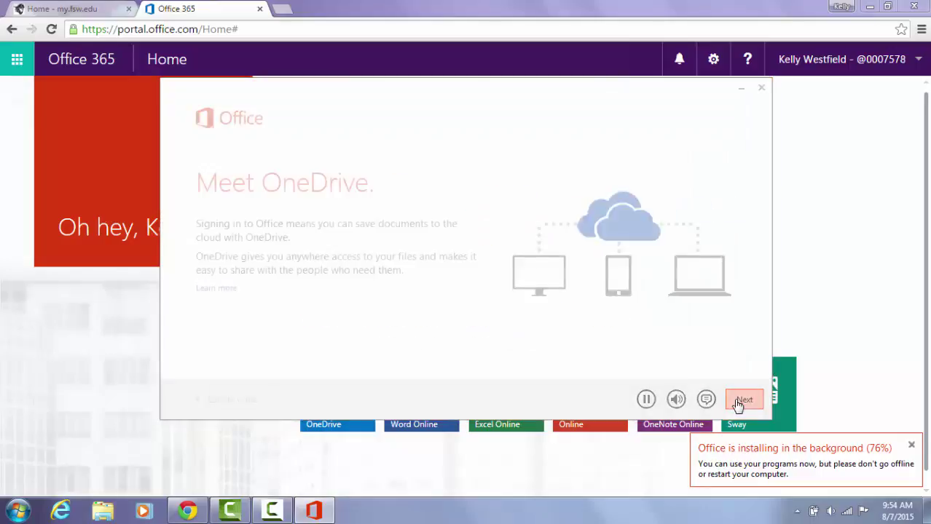
click(736, 404)
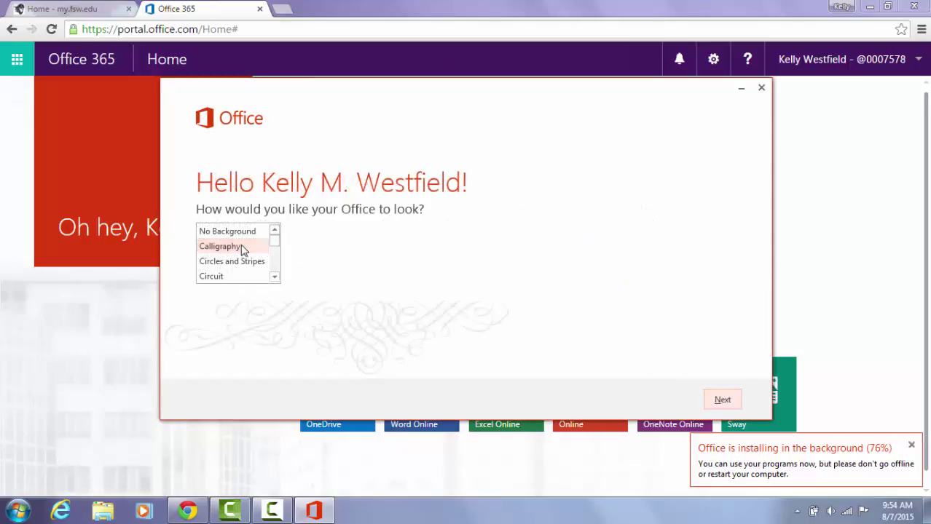
Choose Calligraphy as the Office background, decline the introduction tour and close the installer.
click(213, 276)
click(223, 265)
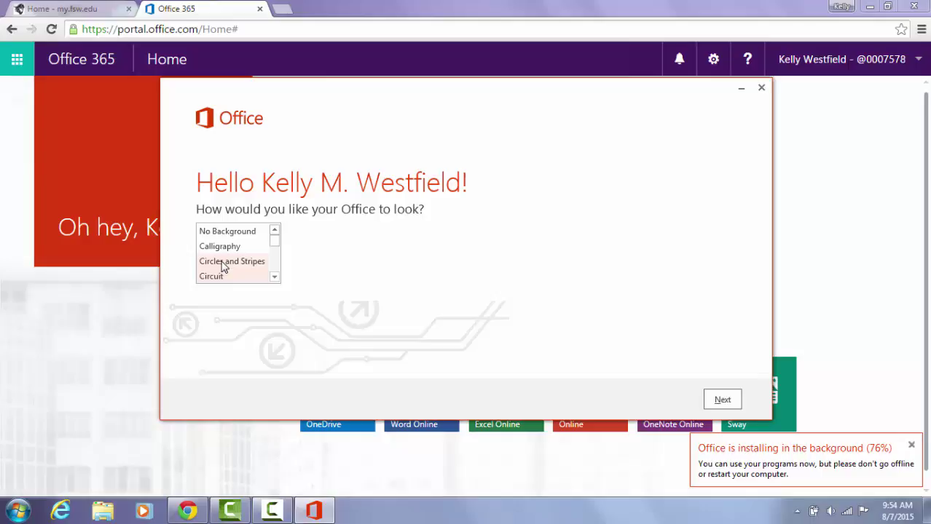
click(227, 248)
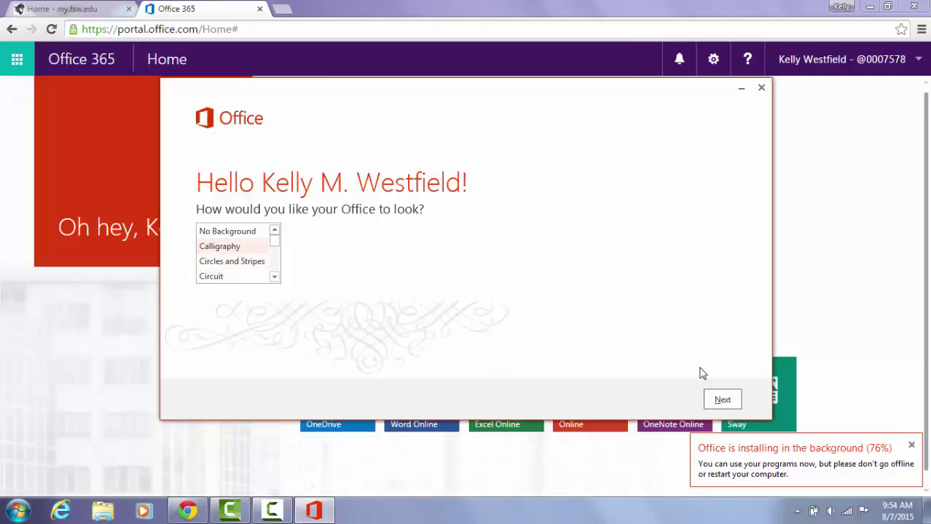
click(719, 401)
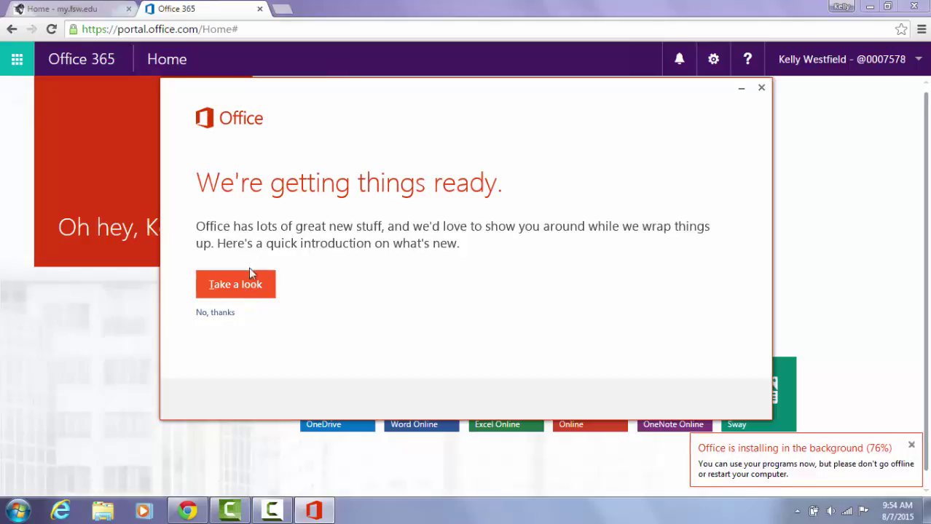
click(210, 319)
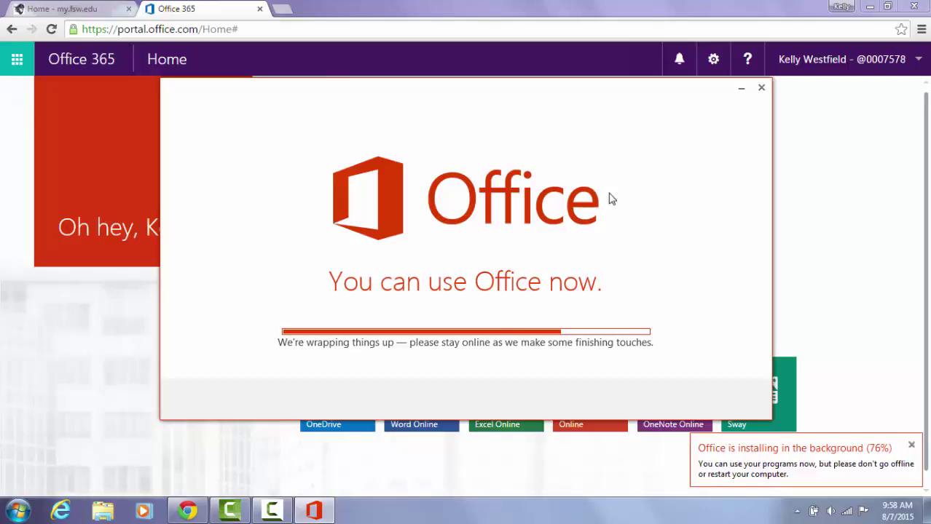
click(740, 90)
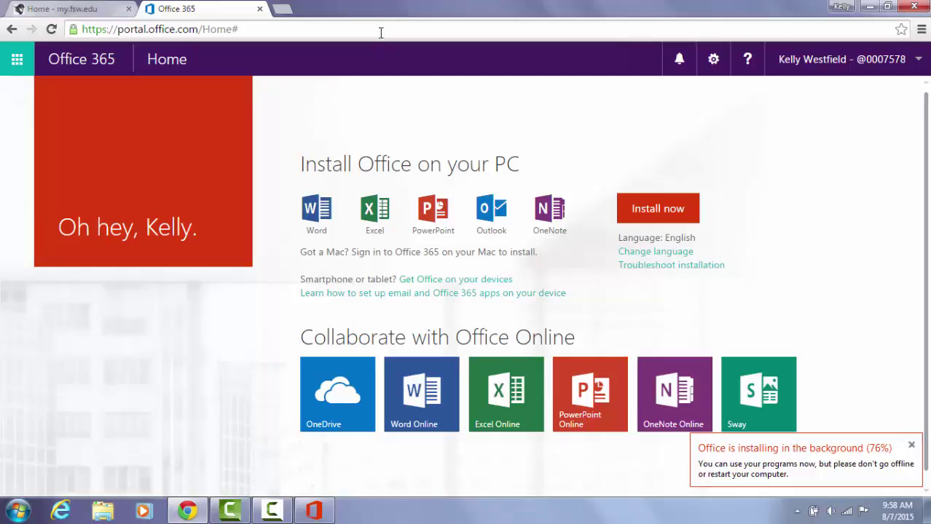
Load mix.office.com in a new Chrome tab.
click(284, 11)
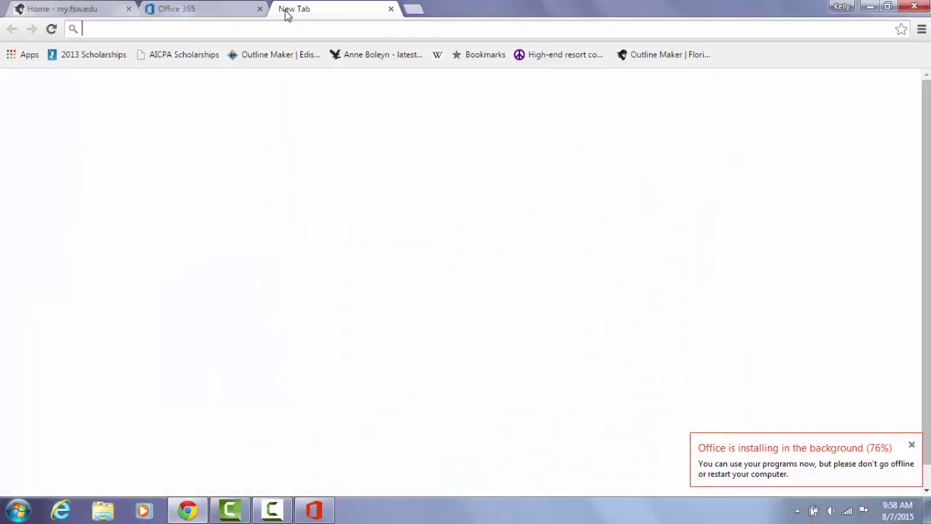
text(mix.office.)
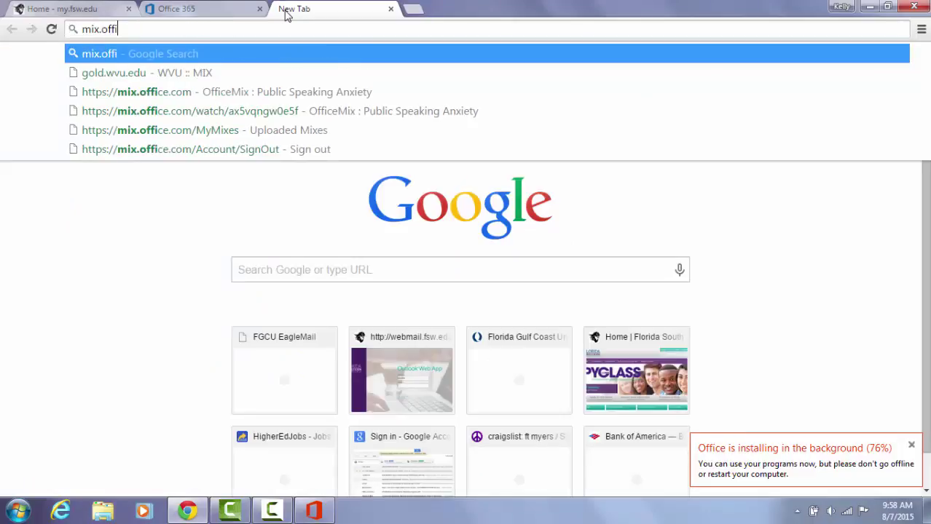
text(com)
key(Return)
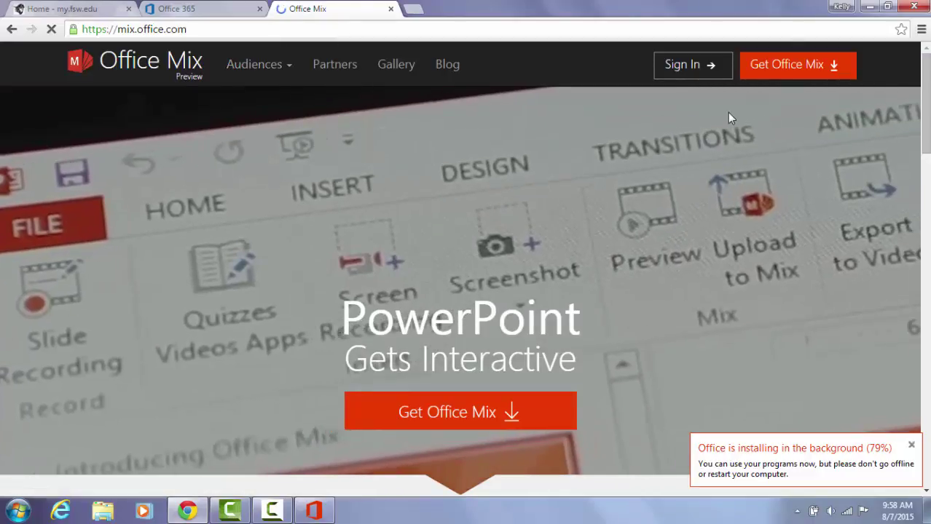
Request the Get Office Mix download and sign in with the work or school account.
click(785, 67)
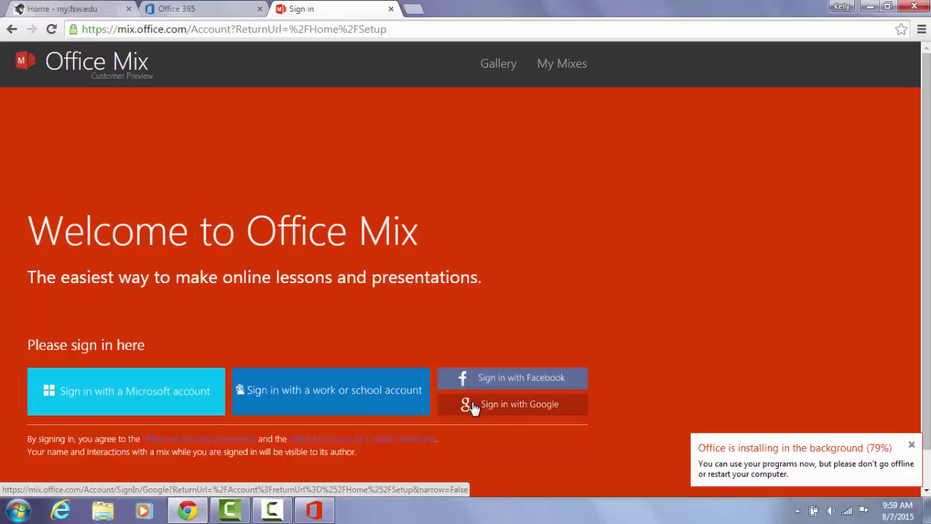
click(304, 394)
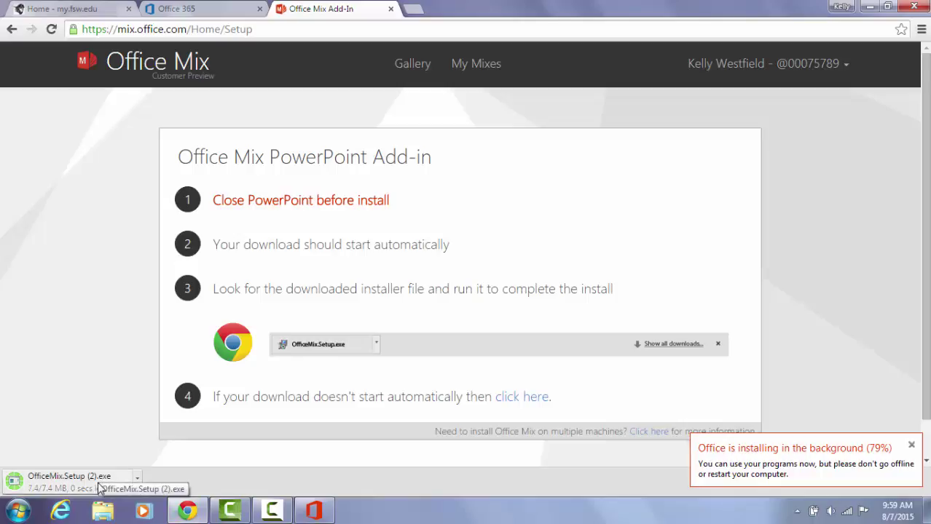
Run OfficeMix.Setup.exe, agree to the license, install the add-in, then close the installer.
click(100, 486)
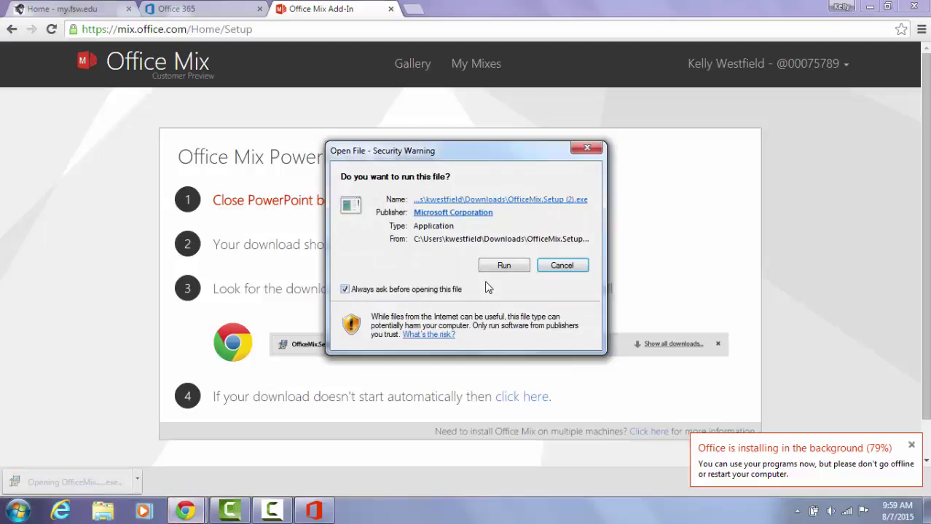
click(503, 267)
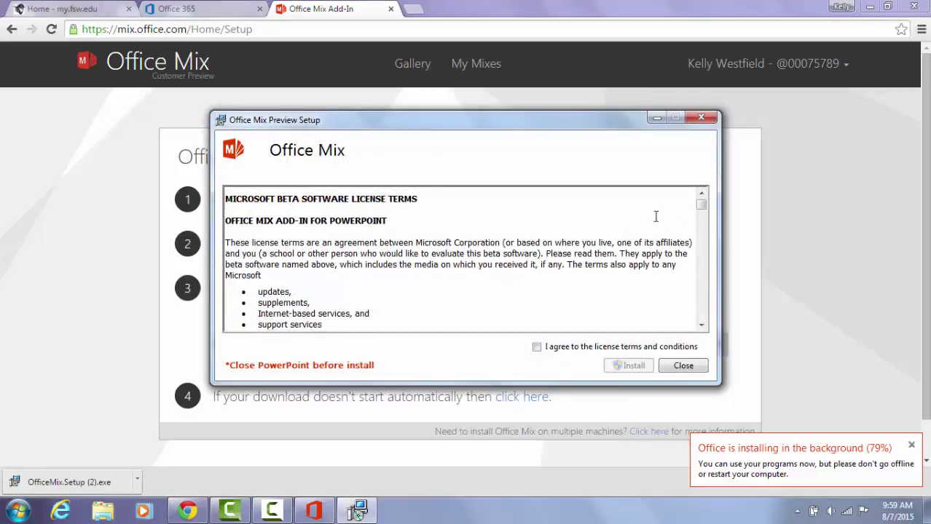
drag(702, 209, 698, 327)
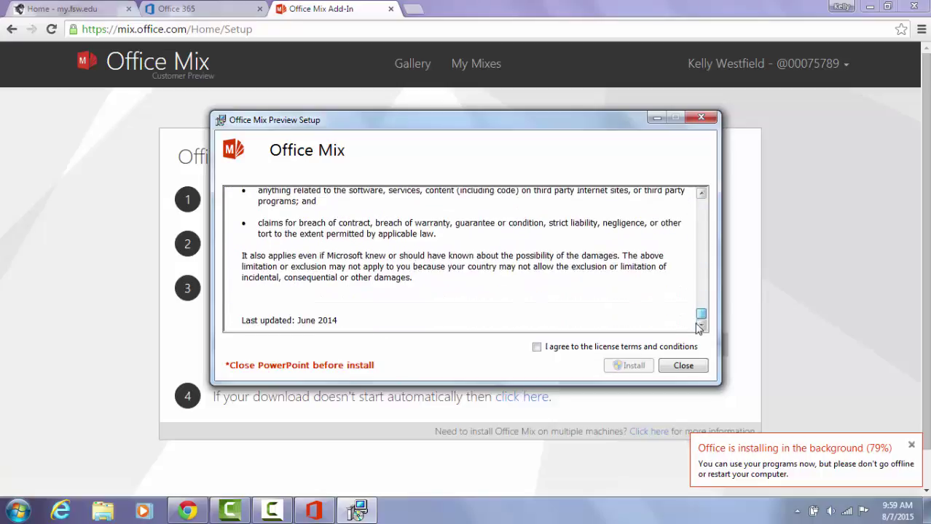
click(537, 347)
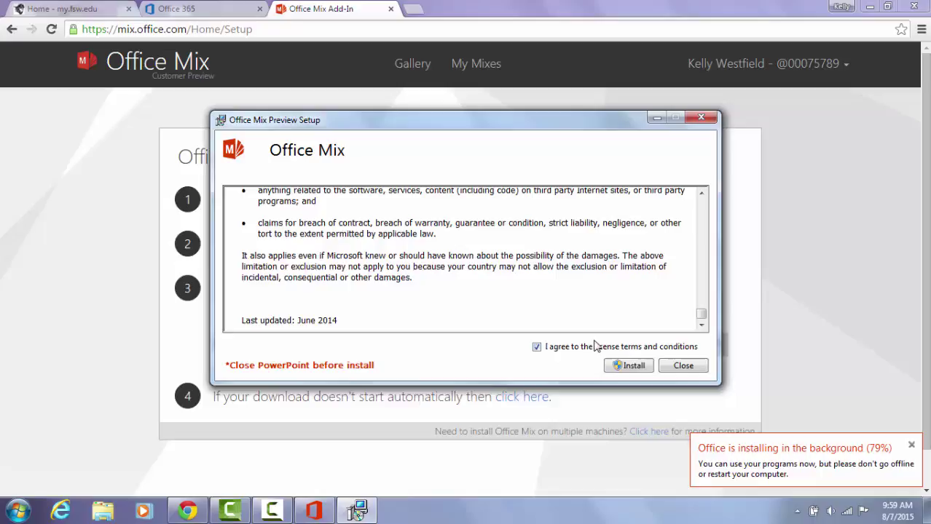
click(622, 367)
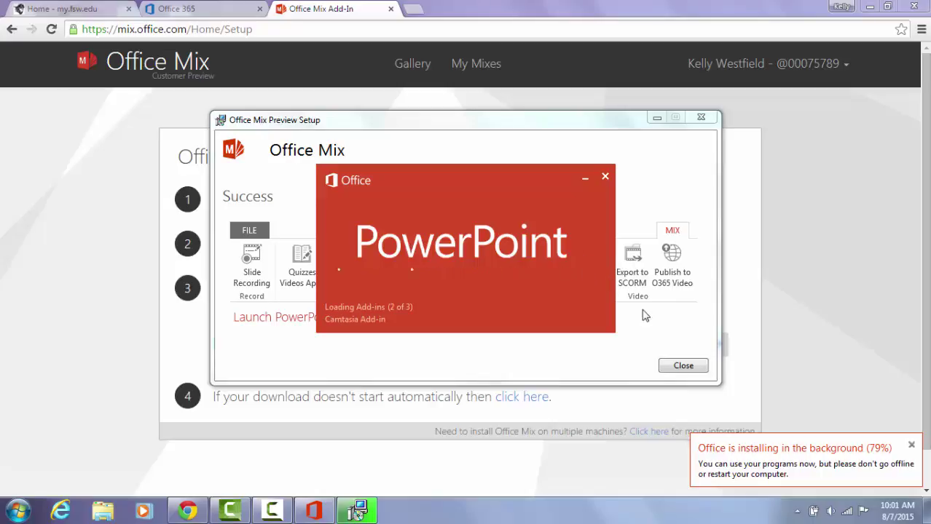
click(606, 179)
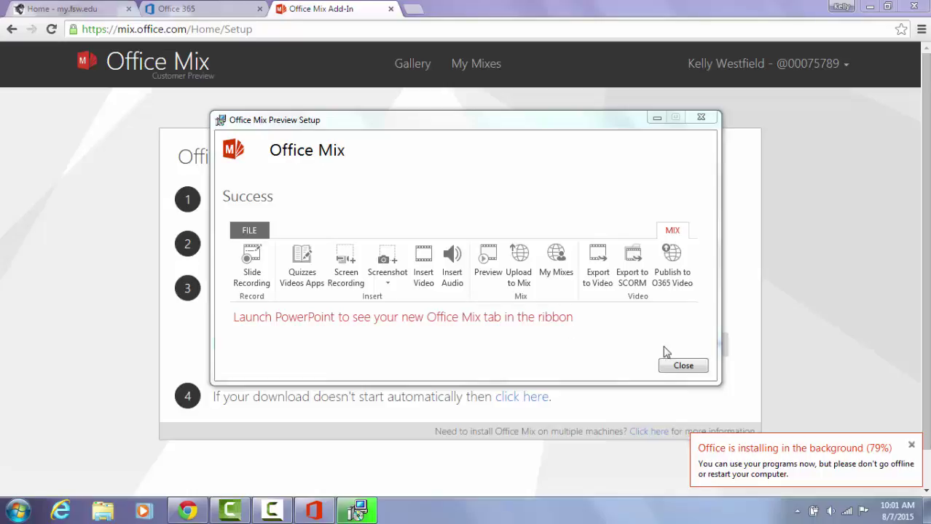
click(682, 366)
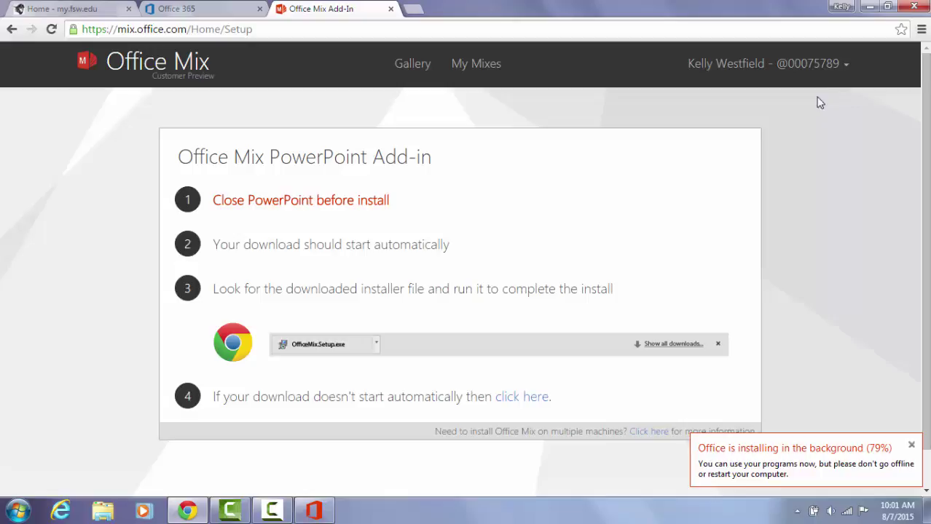
Sign out of Office Mix from the account menu and close the signed-out tab.
click(839, 65)
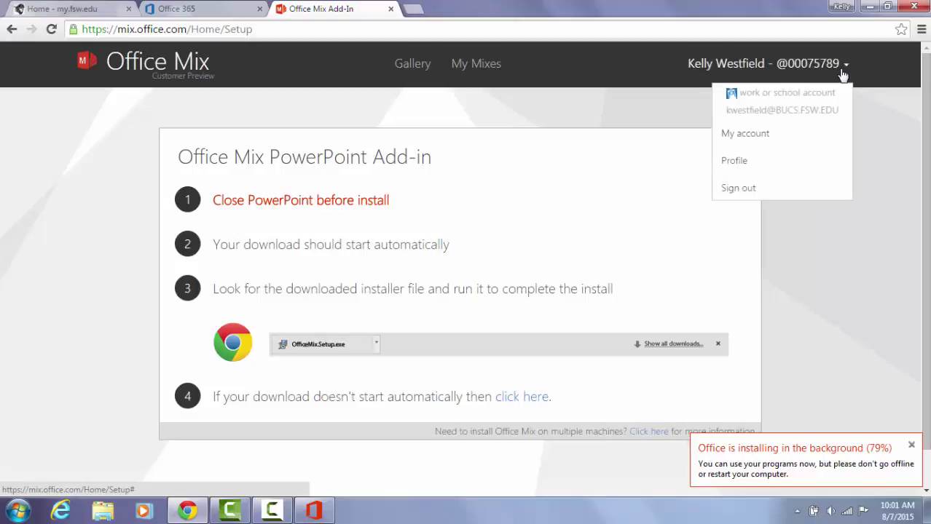
click(739, 189)
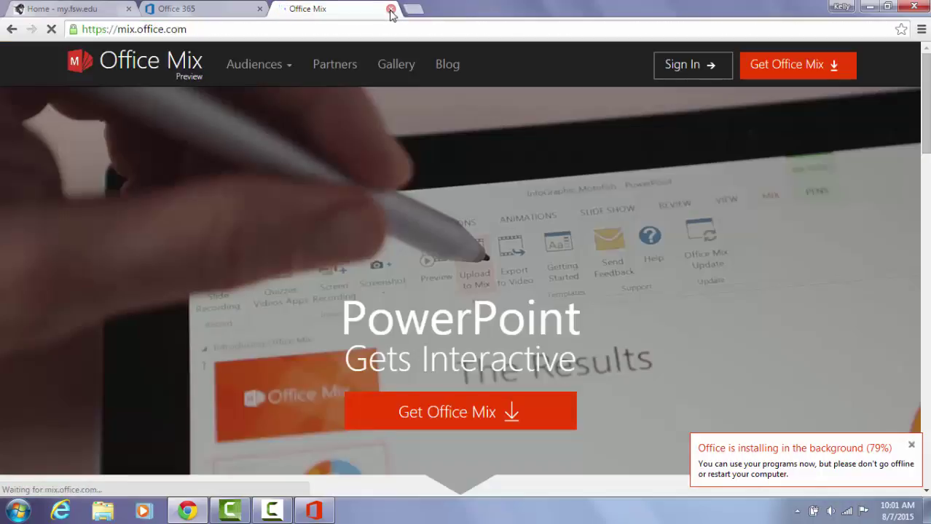
click(392, 10)
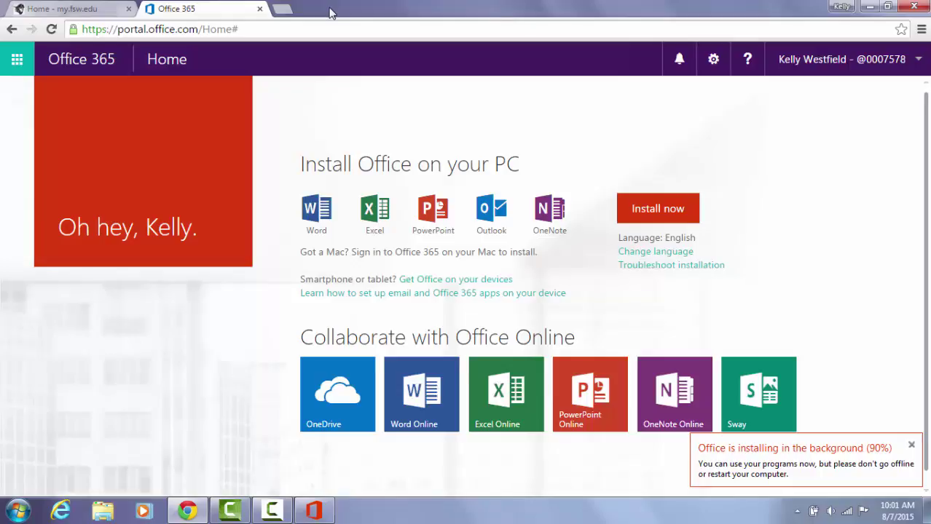
Paste the shared mix.office.com link into a new tab to load 'Conquering Your Public Speaking Anxiety'.
click(284, 10)
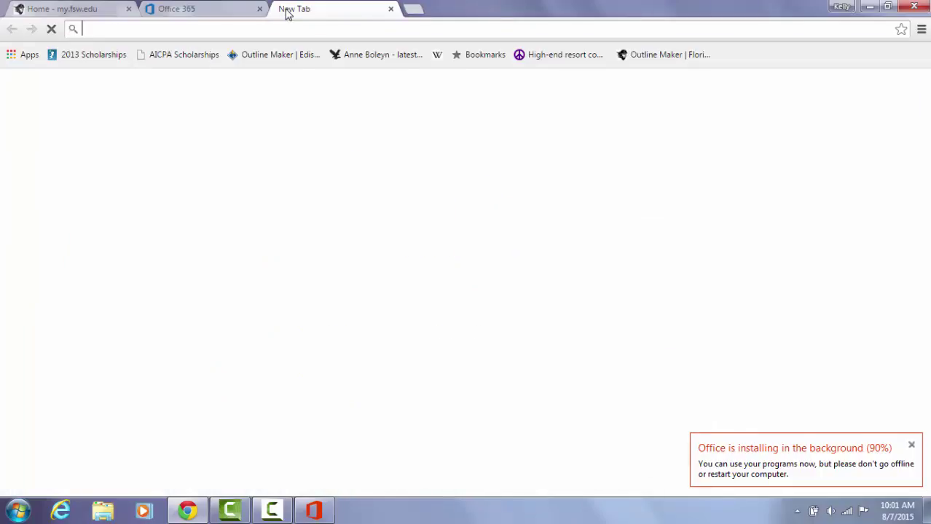
text(o)
key(BackSpace)
key(BackSpace)
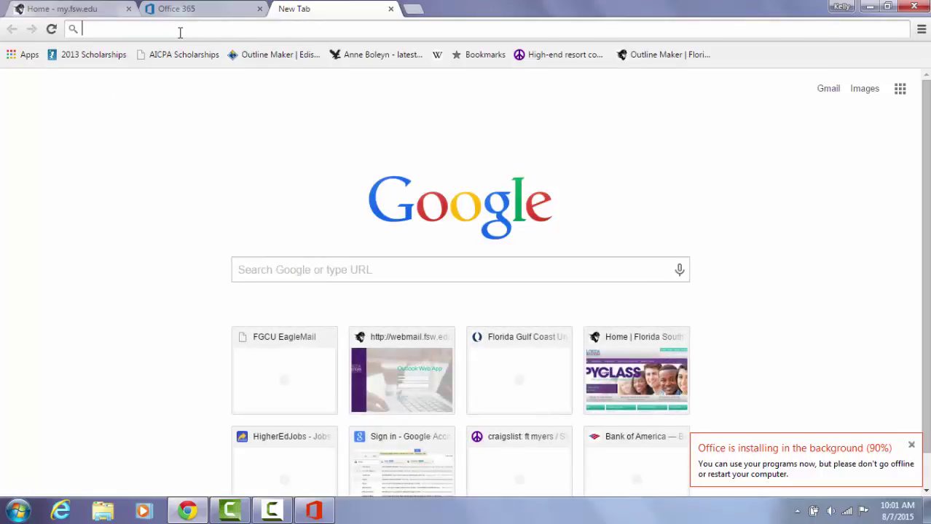
right_click(180, 32)
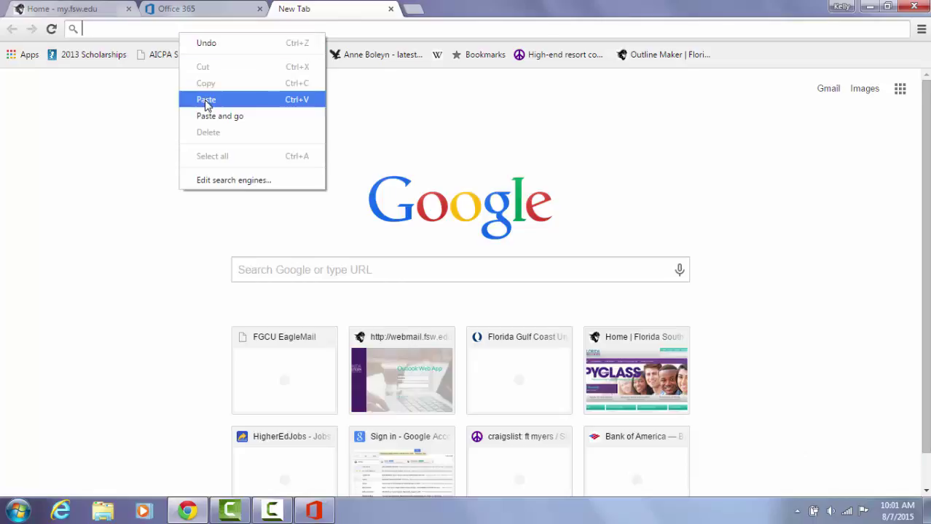
click(206, 100)
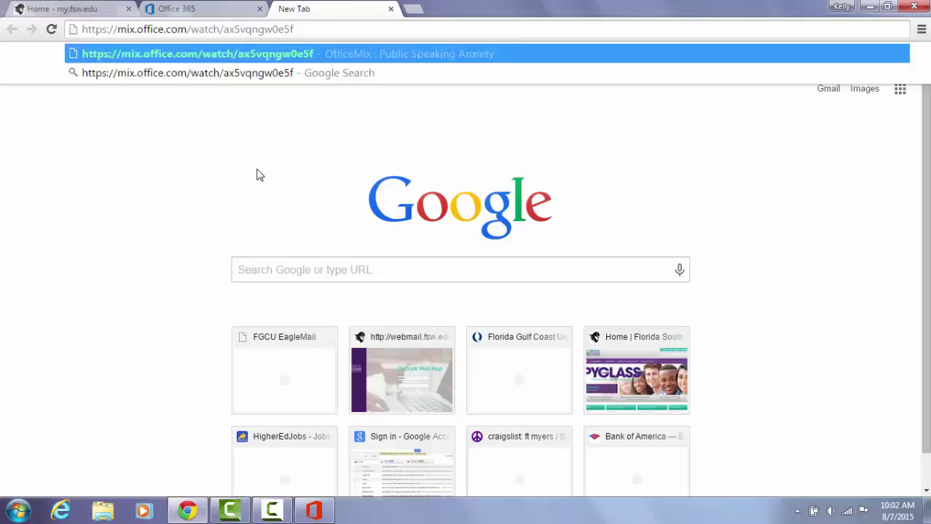
key(Return)
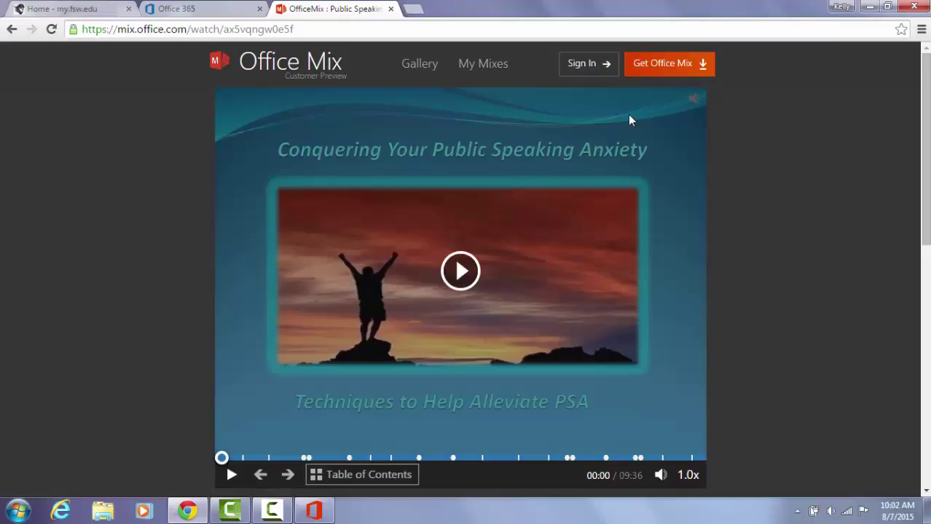
Sign in to Office Mix with the work or school account and confirm it in the account menu.
click(580, 63)
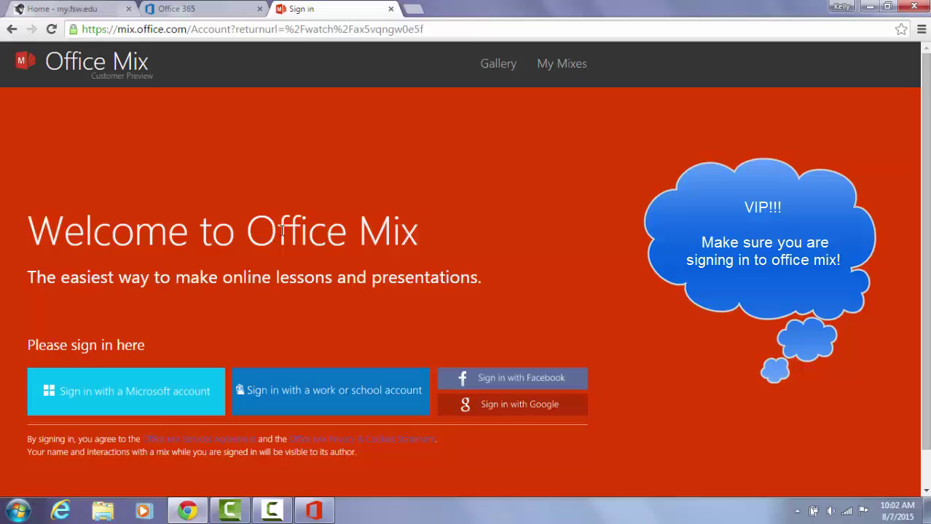
click(352, 391)
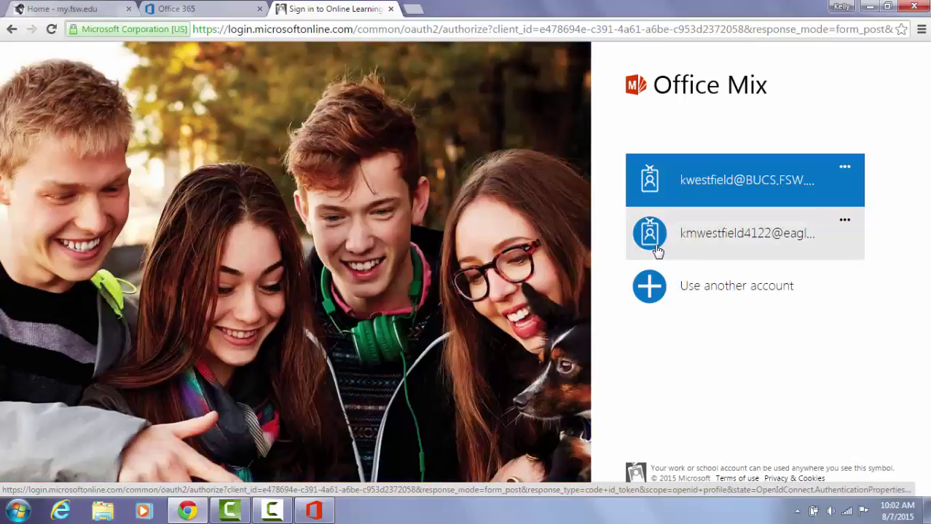
click(726, 191)
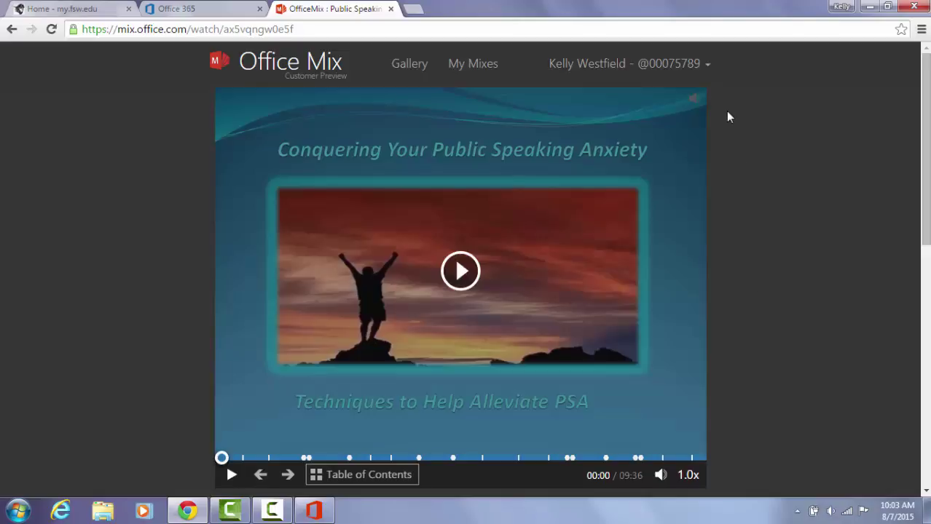
click(707, 65)
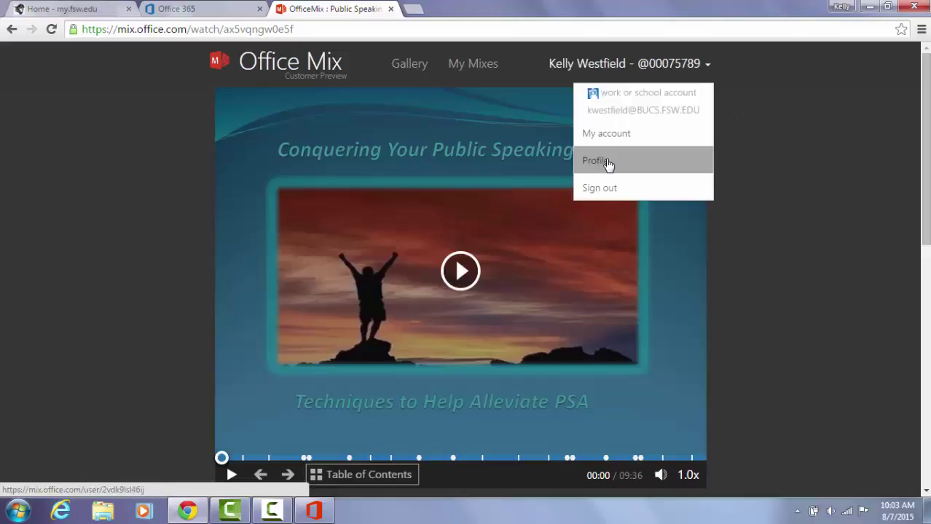
click(744, 124)
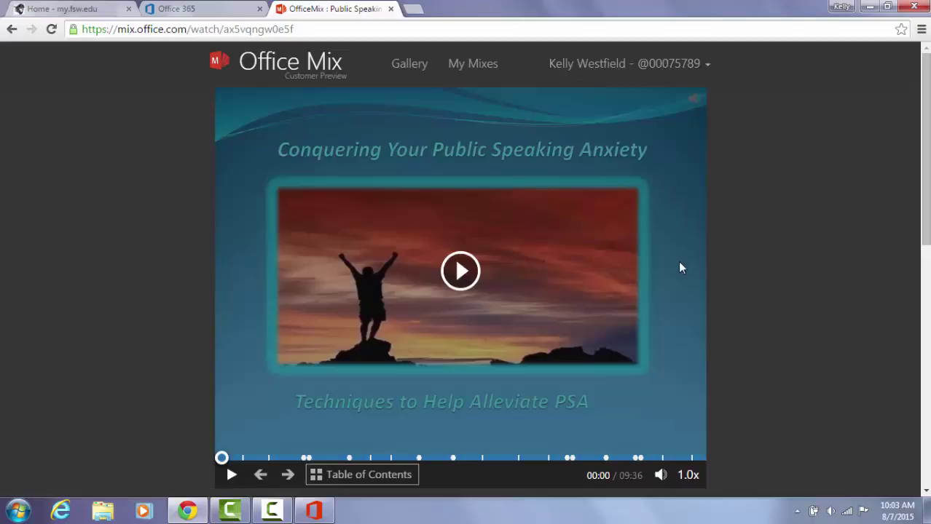